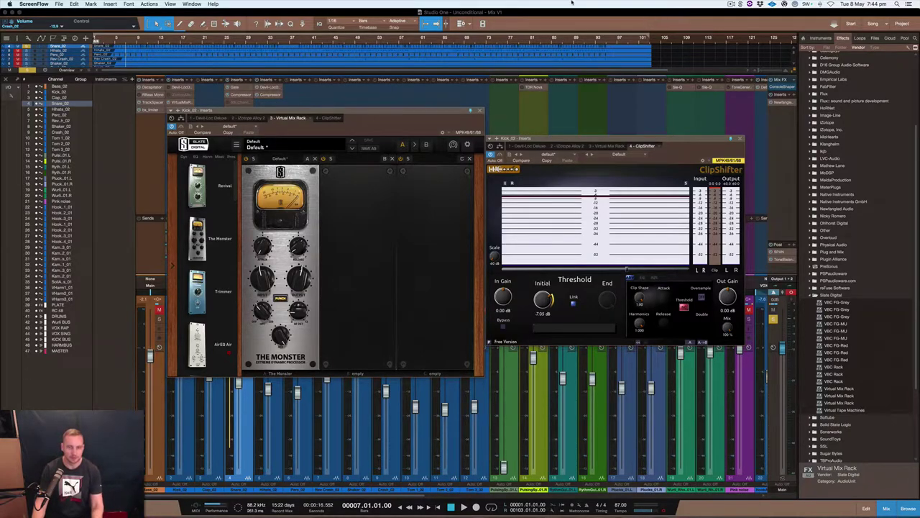
click(367, 112)
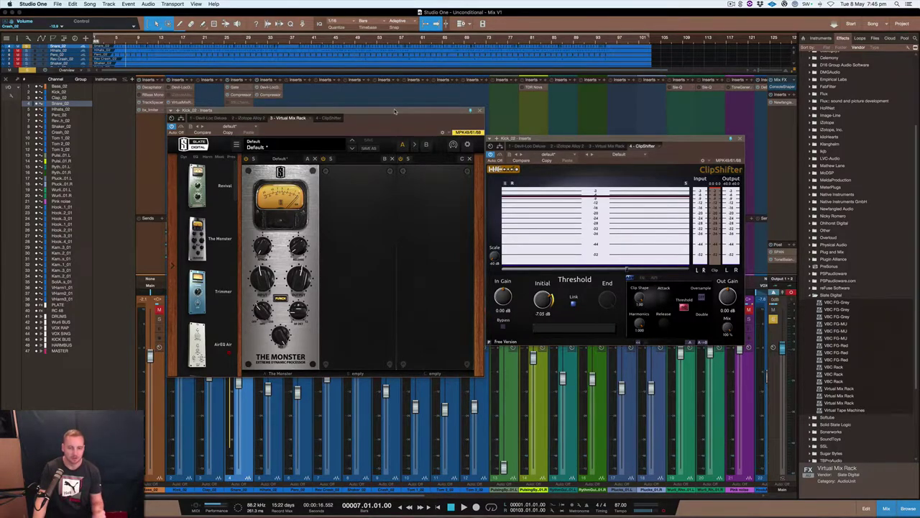
click(642, 138)
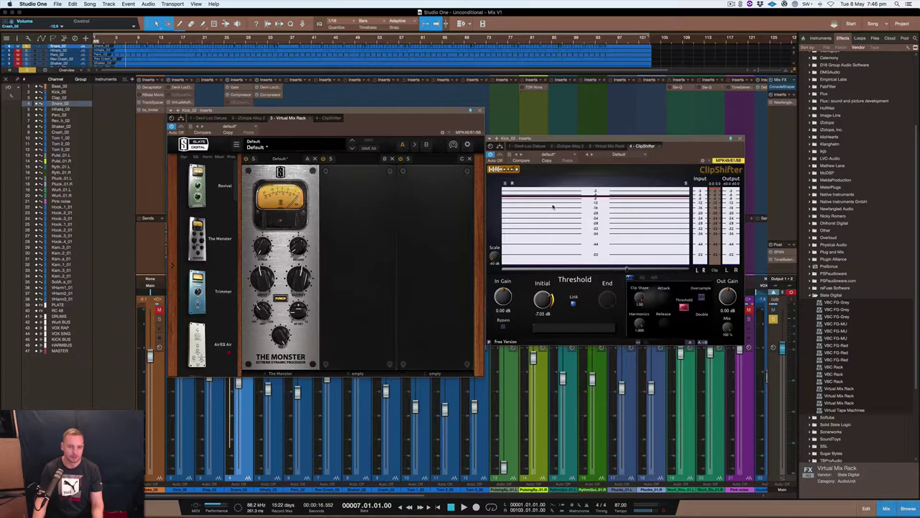
click(361, 112)
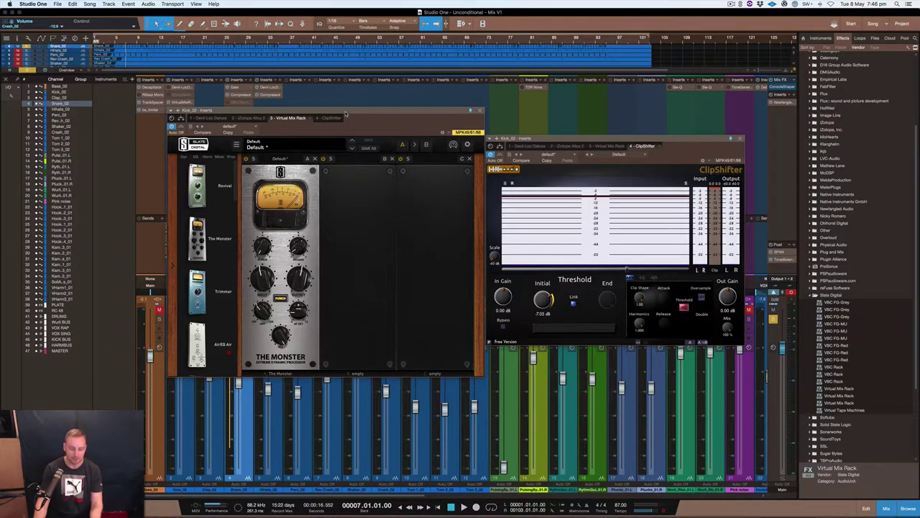
- Show the full arrangement and close the Kick_02 channel's Virtual Mix Rack and ClipShifter windows
key(F3)
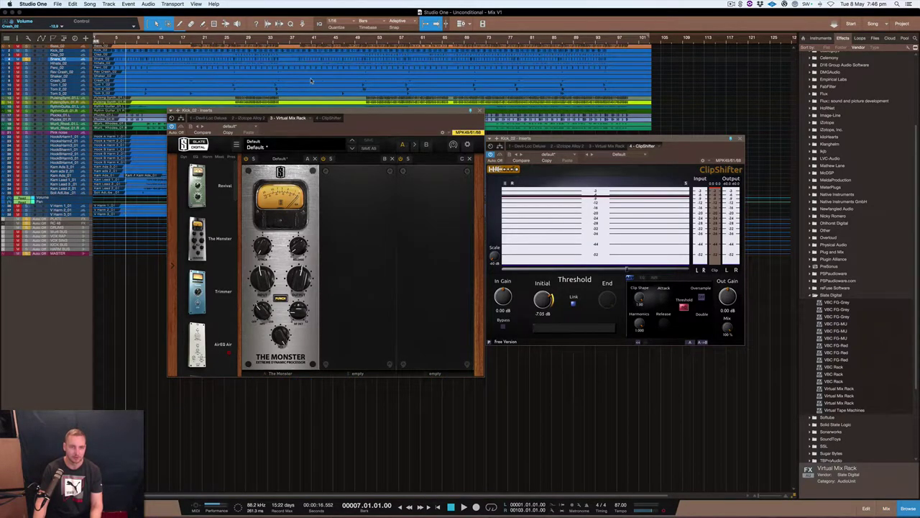
key(z)
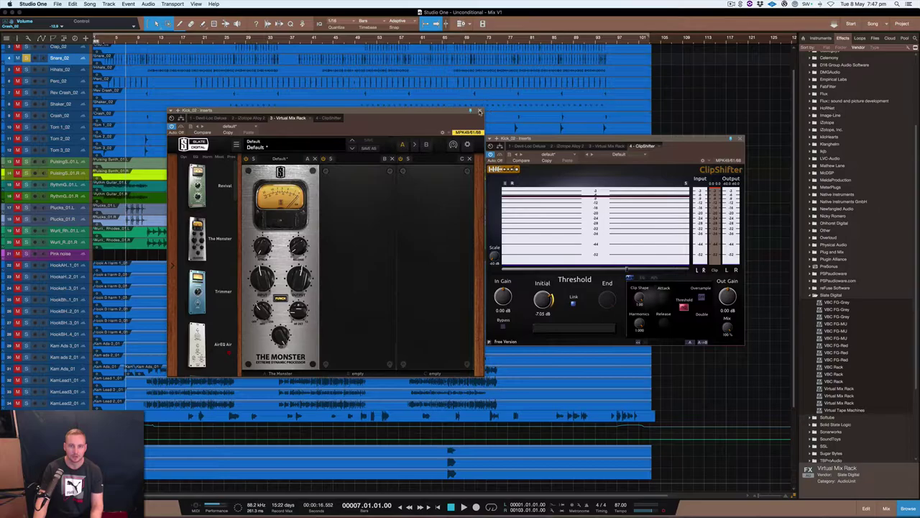
click(480, 110)
click(740, 139)
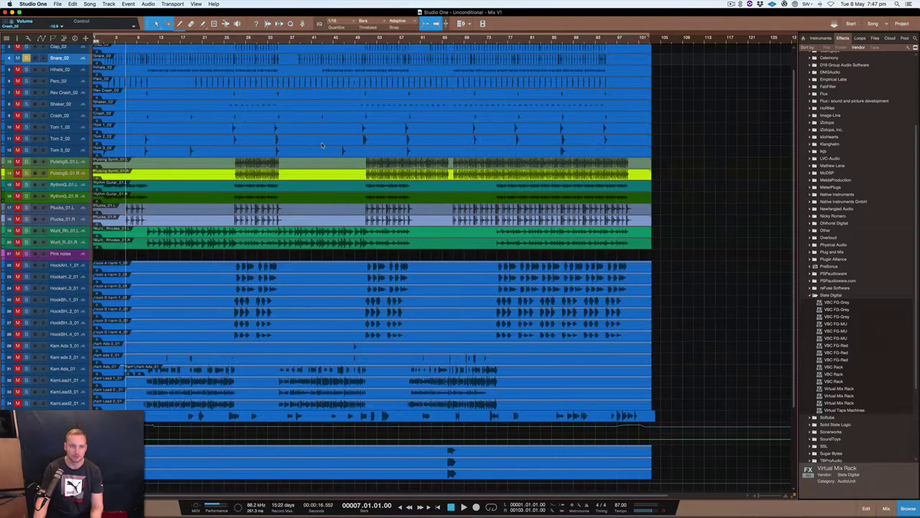
- Examine the bass and kick waveforms around bar 19 and solo the Bass_02 and Kick_02 tracks
key(z)
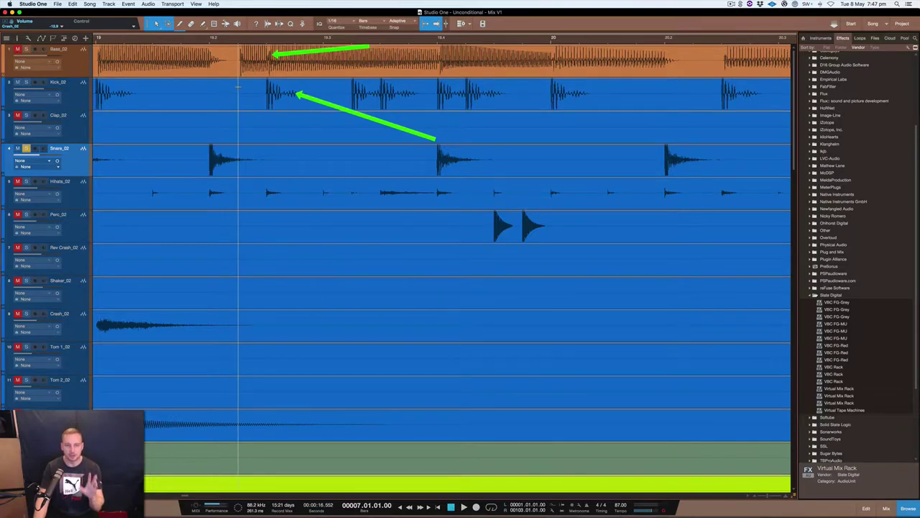
scroll(105, 64, left, 1)
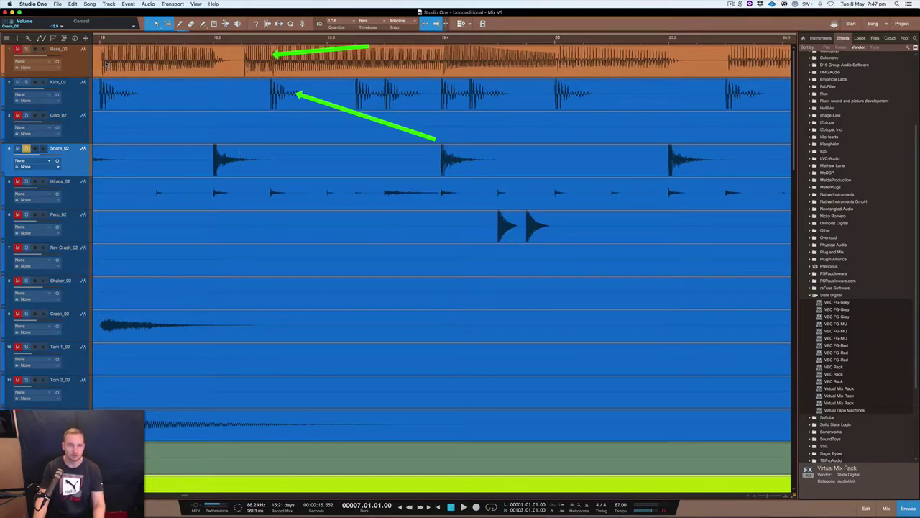
scroll(106, 63, left, 3)
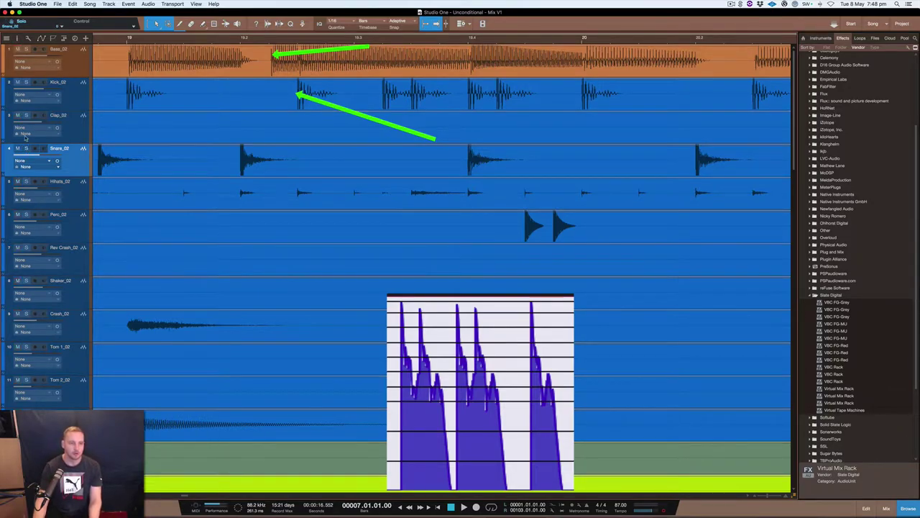
click(26, 49)
click(26, 82)
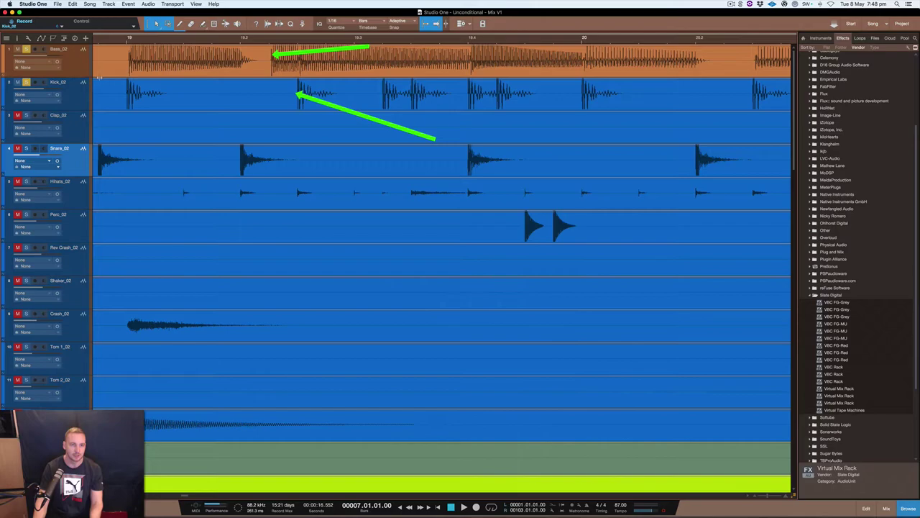
scroll(185, 67, down, 5)
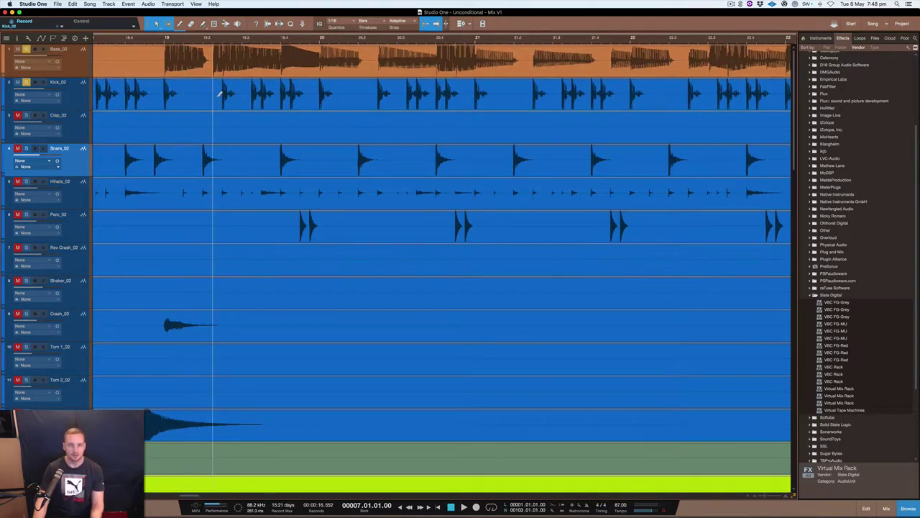
scroll(220, 101, down, 4)
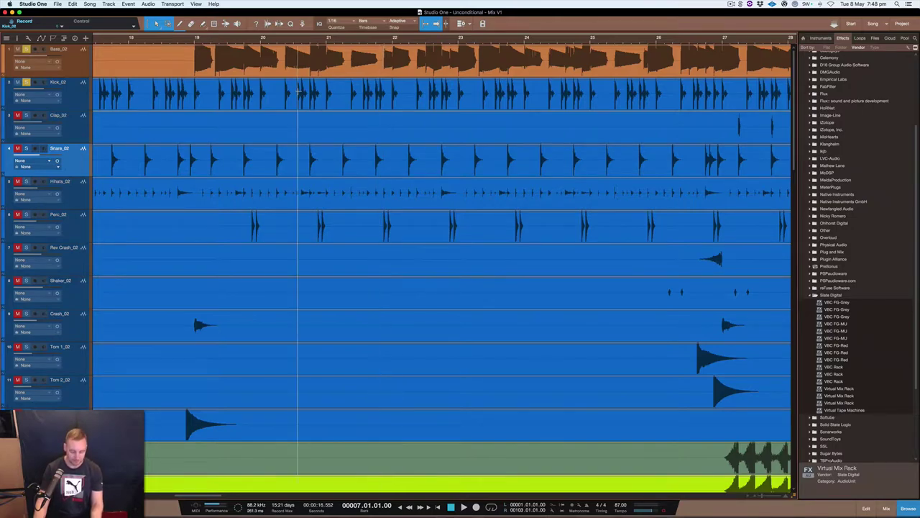
- Show the mixer and open the Kick_02 channel's Virtual Mix Rack and ClipShifter inserts side by side
key(F3)
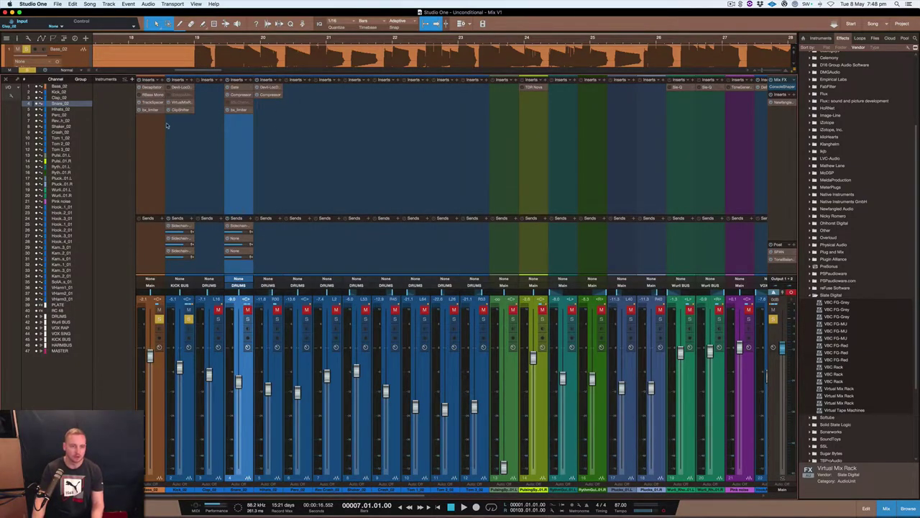
click(179, 103)
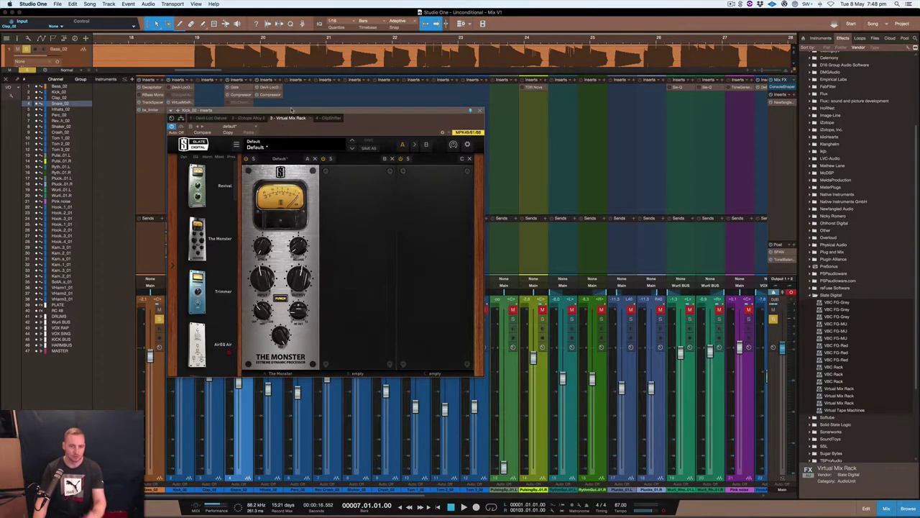
drag(208, 110, 204, 119)
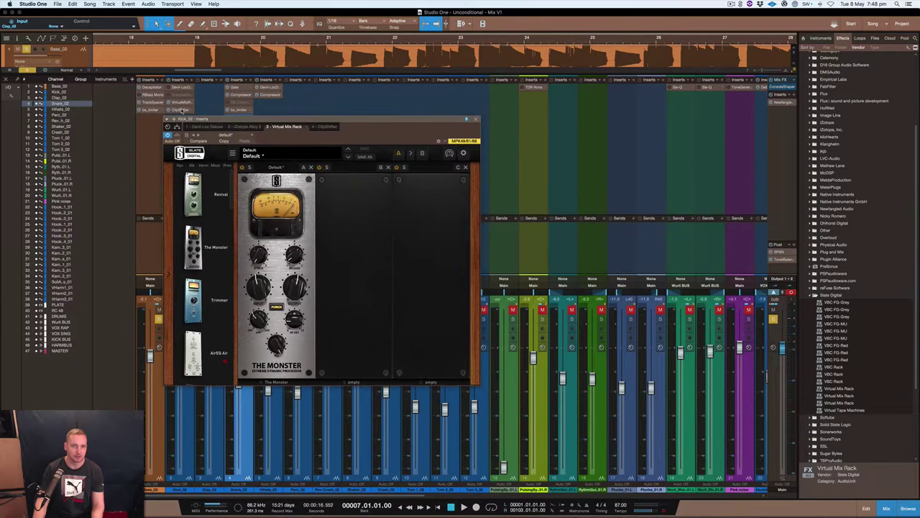
click(183, 110)
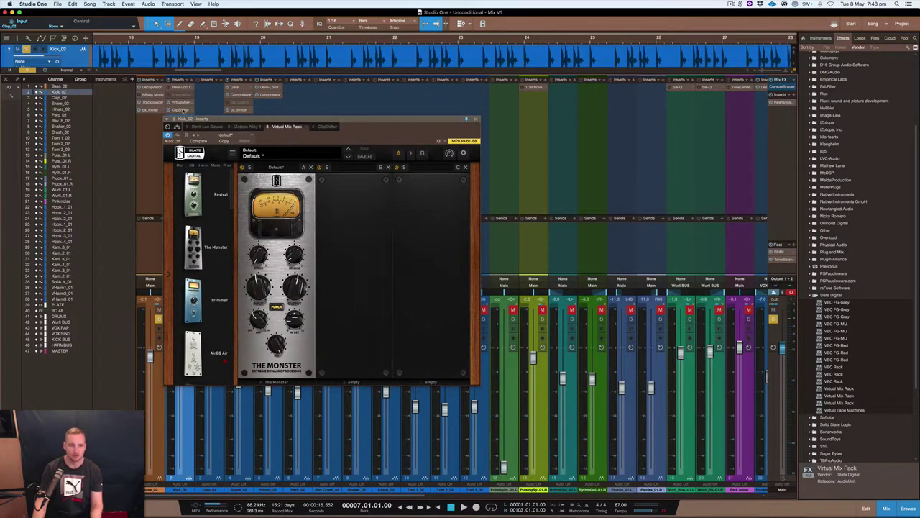
click(180, 110)
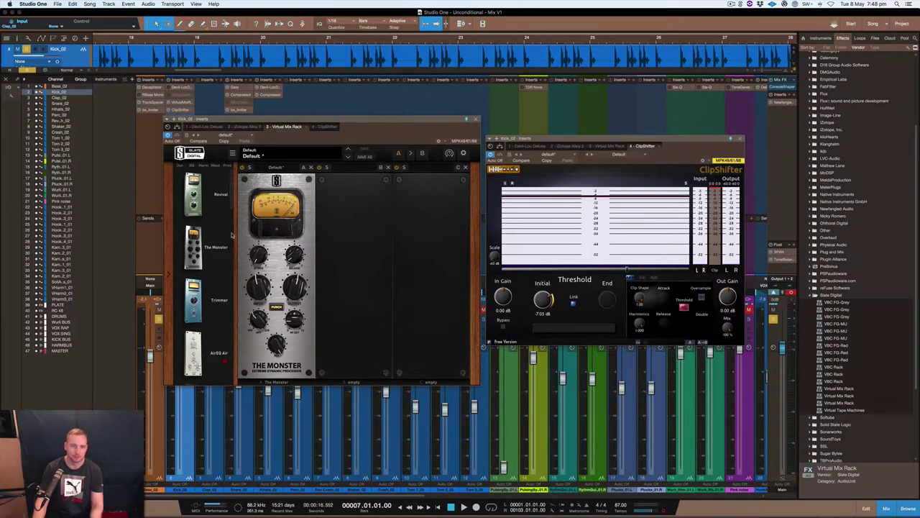
- Toggle Virtual Mix Rack's processing on the kick for comparison, stop playback, and close the plug-in window
click(167, 135)
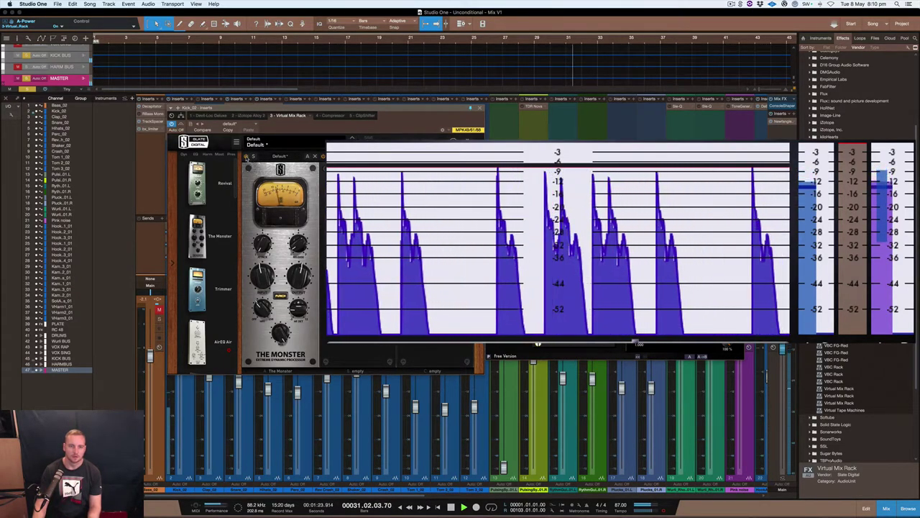
key(space)
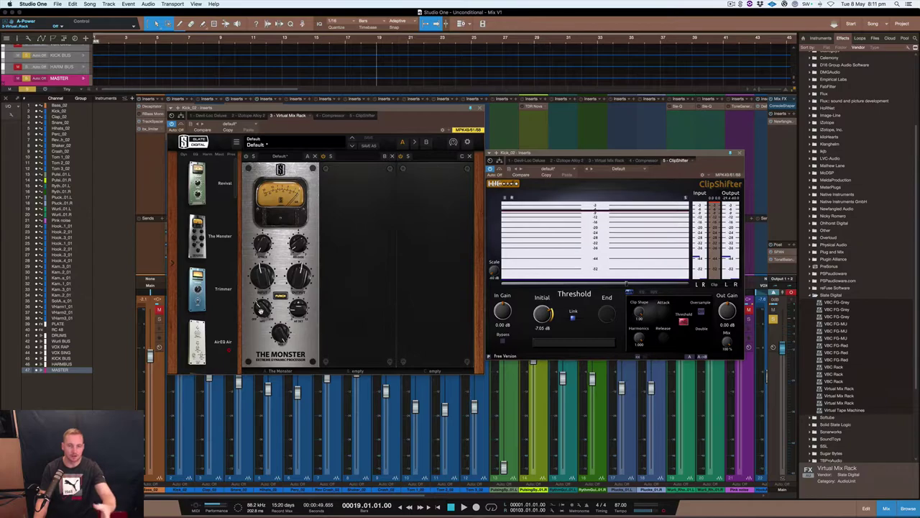
click(479, 108)
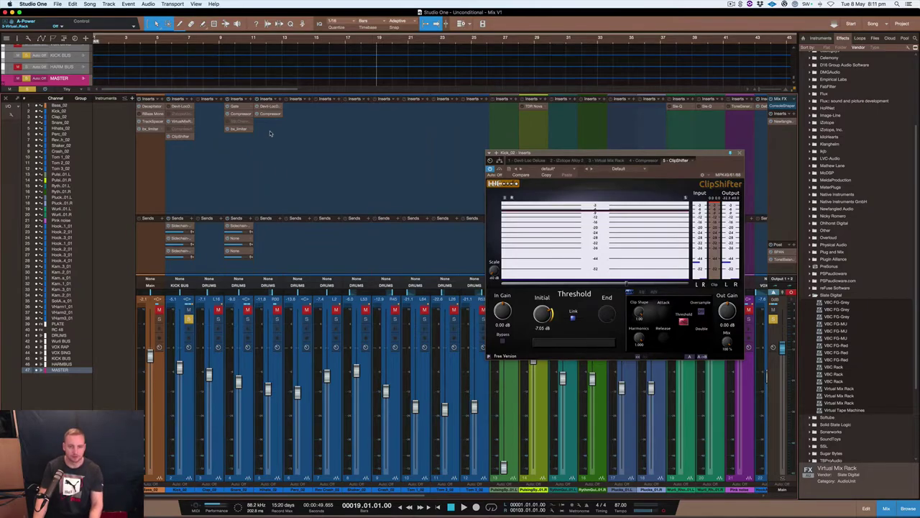
click(181, 122)
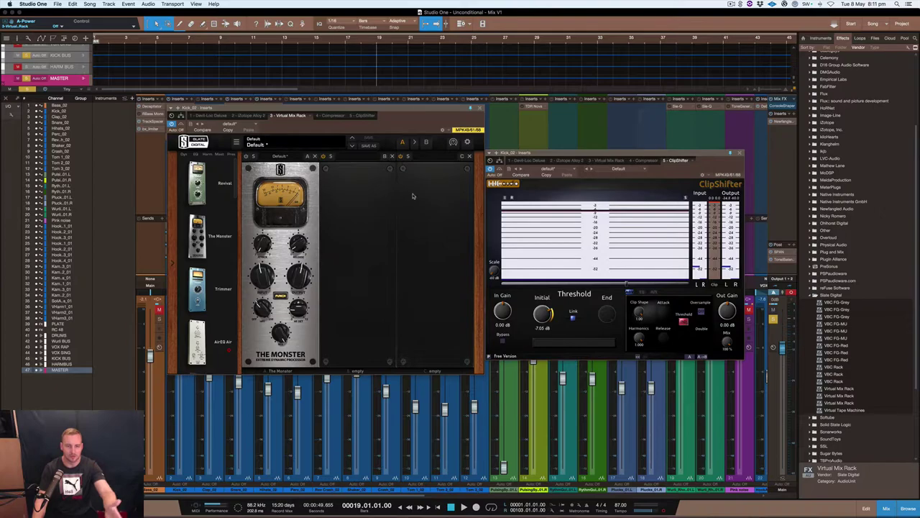
click(480, 108)
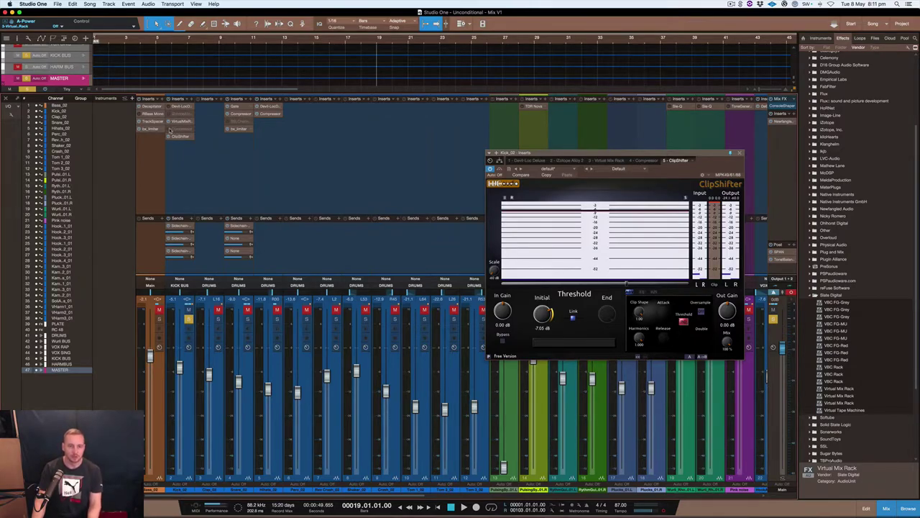
- Disable the Virtual Mix Rack insert on the Kick_02 channel and enable the Compressor insert instead
right_click(175, 126)
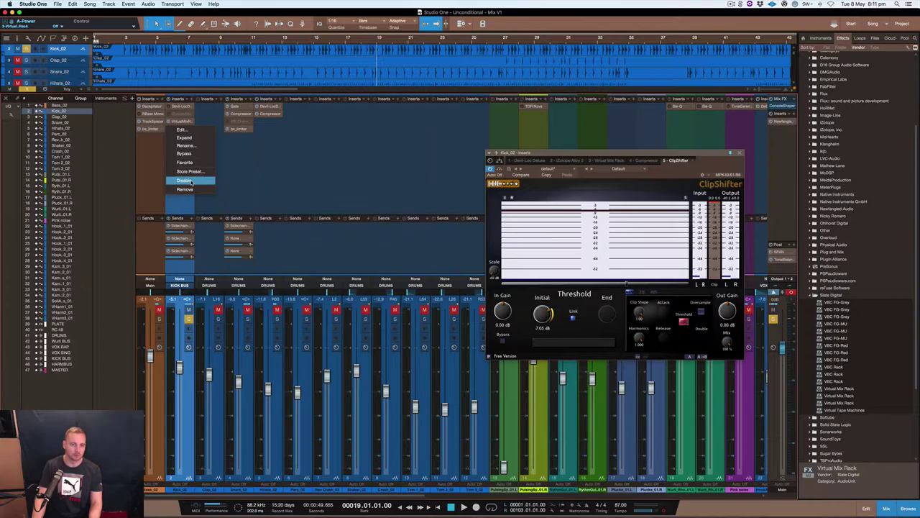
click(184, 180)
right_click(176, 130)
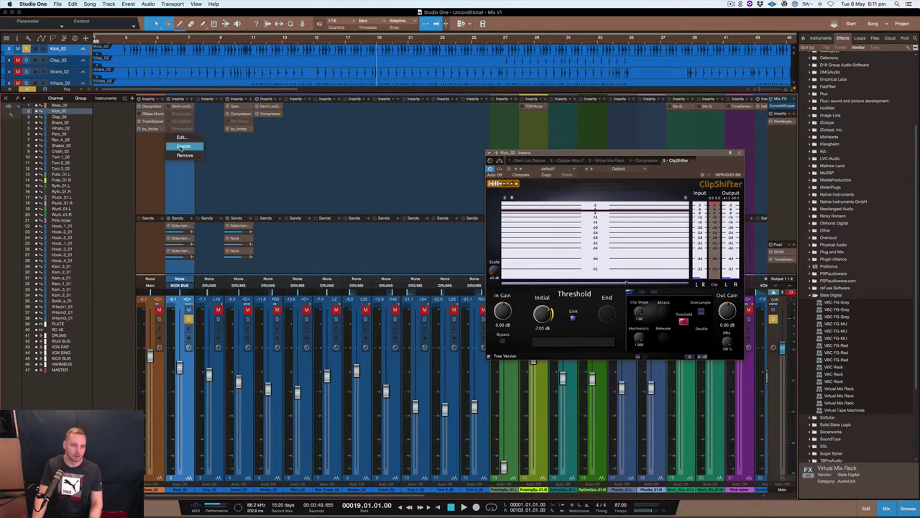
click(179, 145)
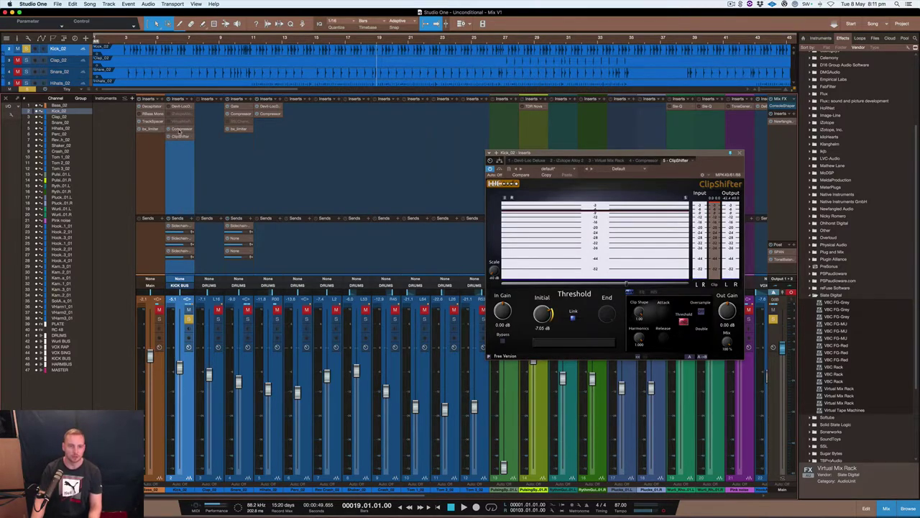
- Open the Kick_02 channel's Compressor beside ClipShifter and toggle its Look Ahead option
click(180, 130)
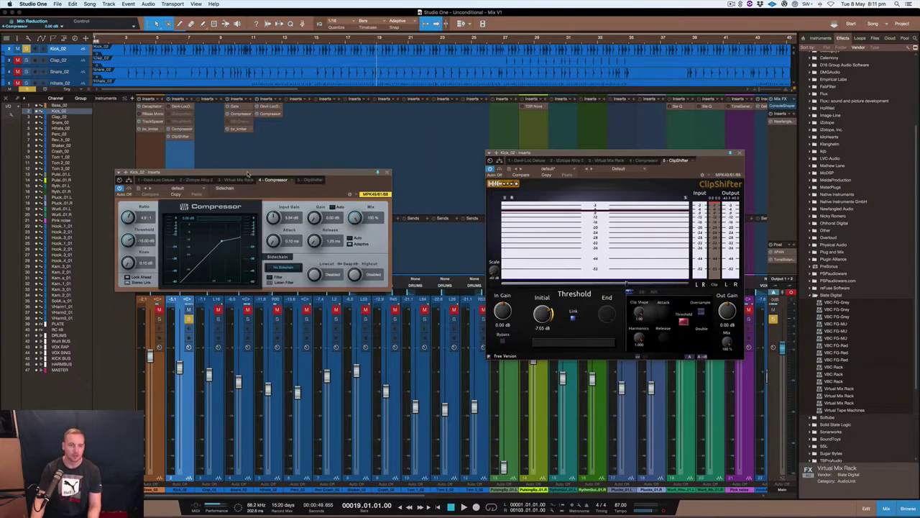
drag(248, 174, 333, 174)
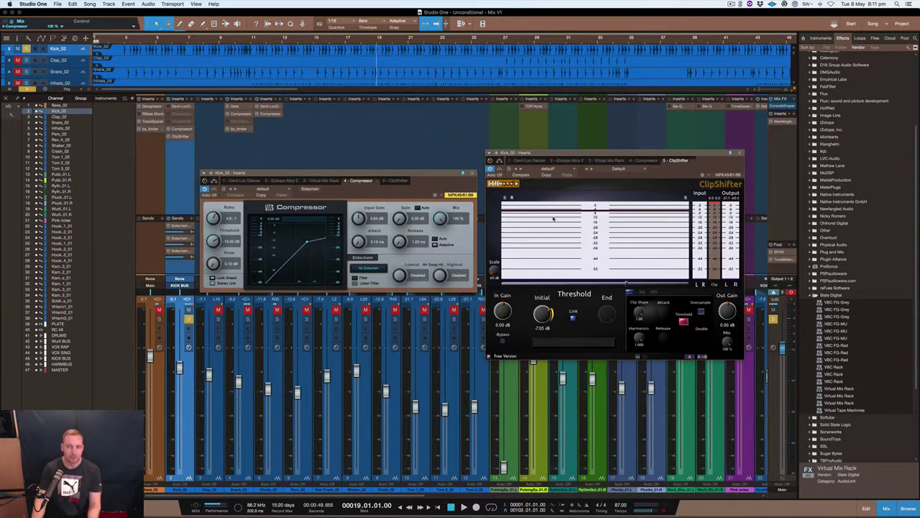
scroll(237, 242, up, 2)
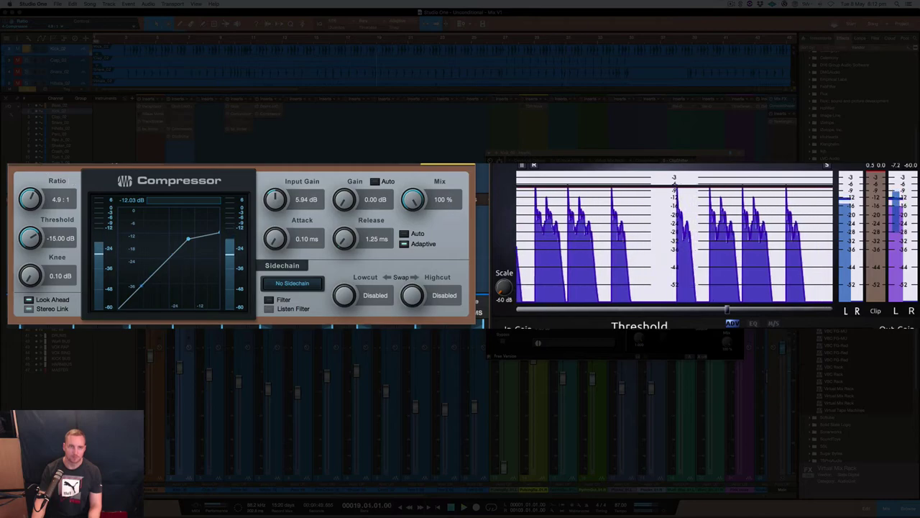
click(29, 299)
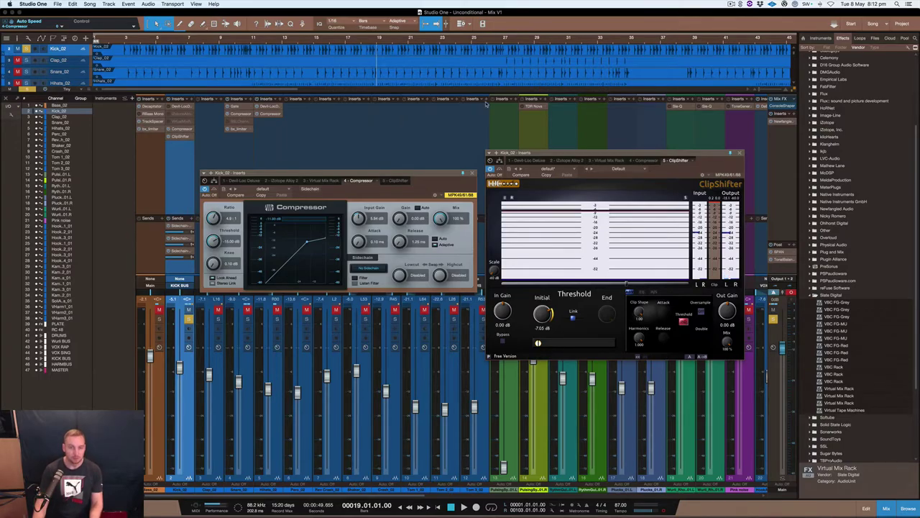
- Return to the arrangement and examine how the kick and bass waveforms line up around bar 19
key(F3)
scroll(435, 129, up, 1)
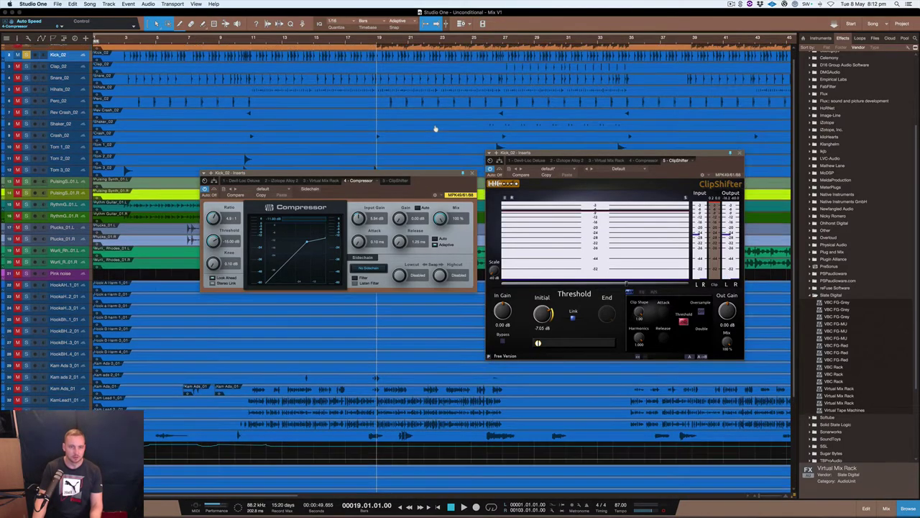
key(e)
key(e)
key(e)
key(e)
key(e)
key(e)
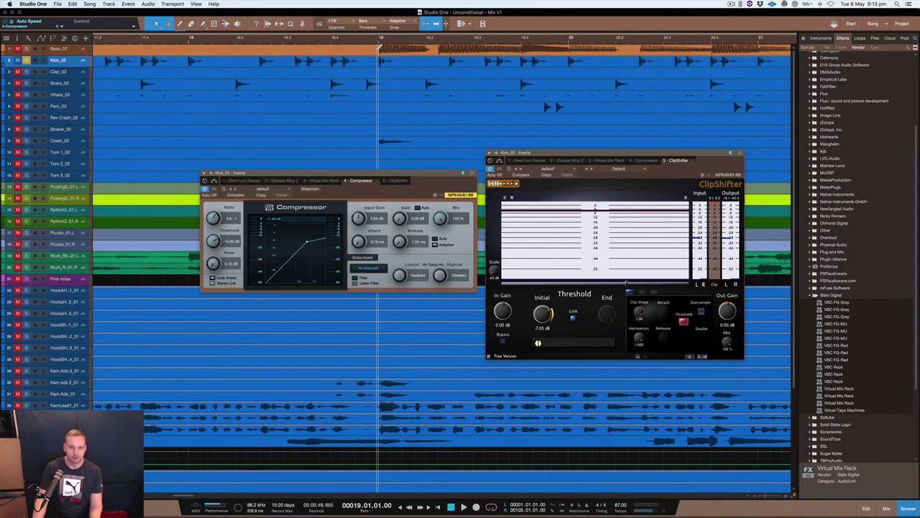
key(e)
key(e)
key(shift+e)
key(shift+e)
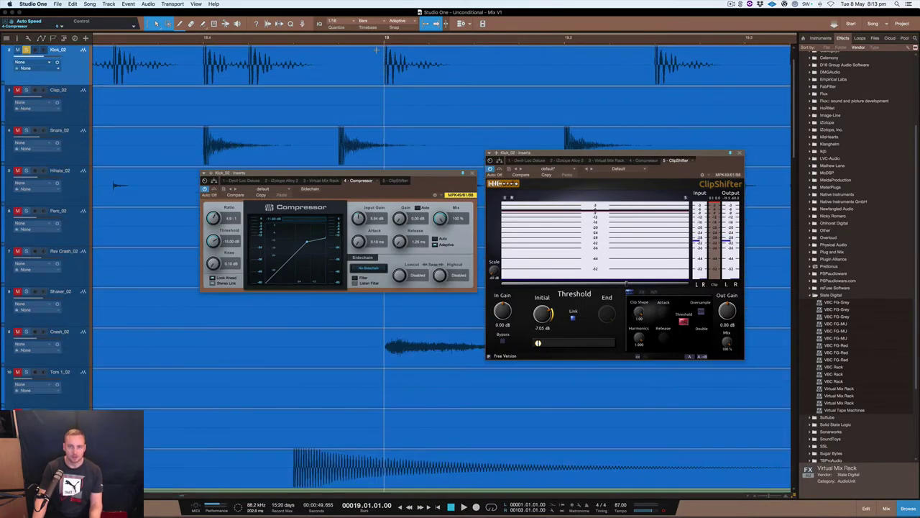
scroll(449, 90, up, 1)
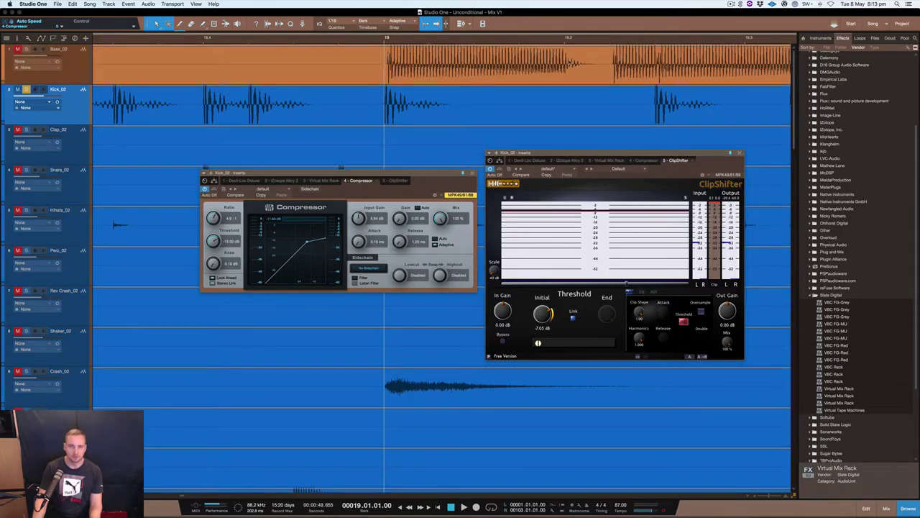
scroll(453, 67, down, 4)
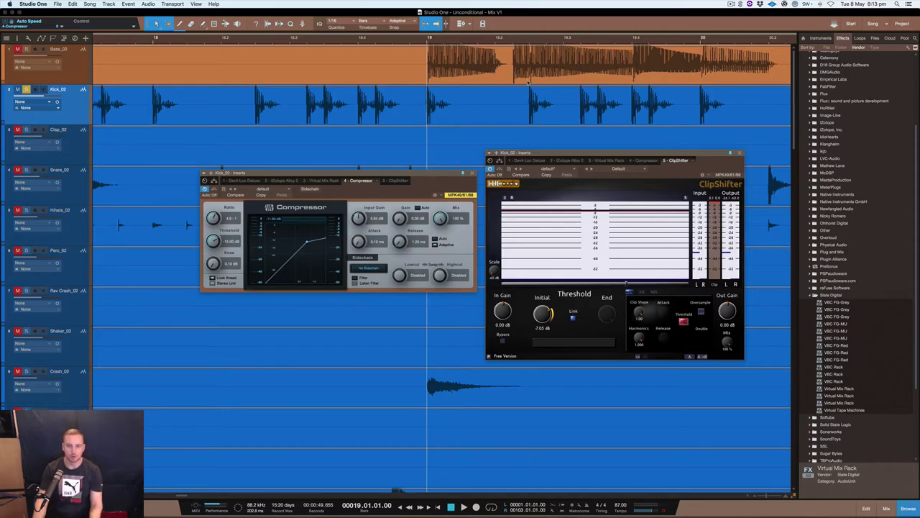
scroll(532, 92, up, 3)
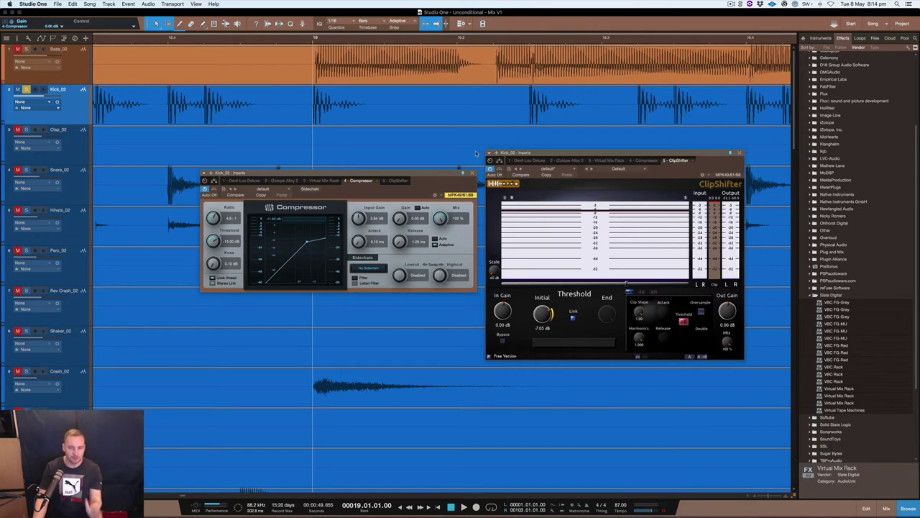
- Close the Compressor and ClipShifter windows, view the whole track list, and bring the mixer back up
click(472, 174)
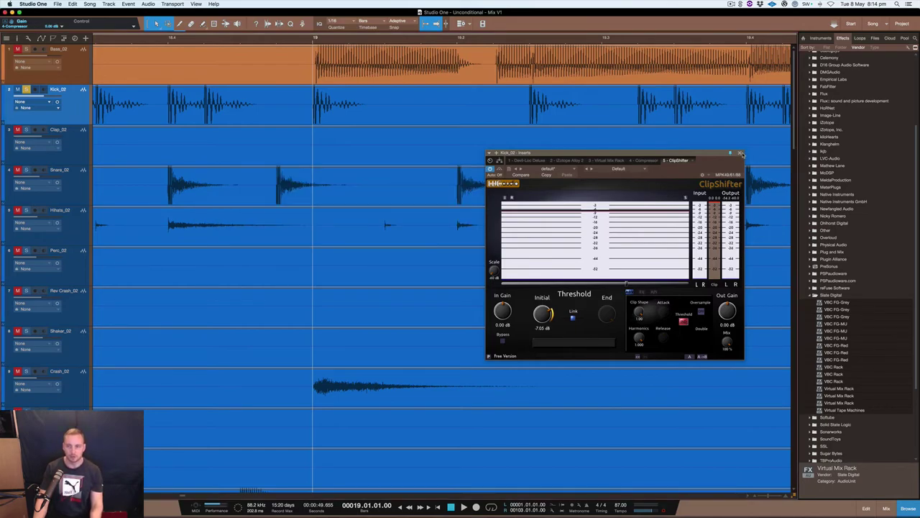
click(739, 153)
scroll(368, 200, down, 5)
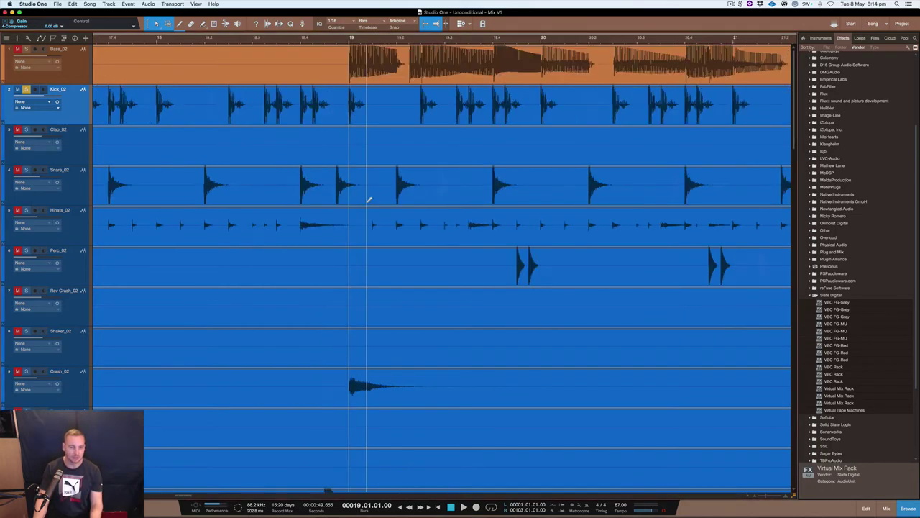
scroll(368, 200, down, 8)
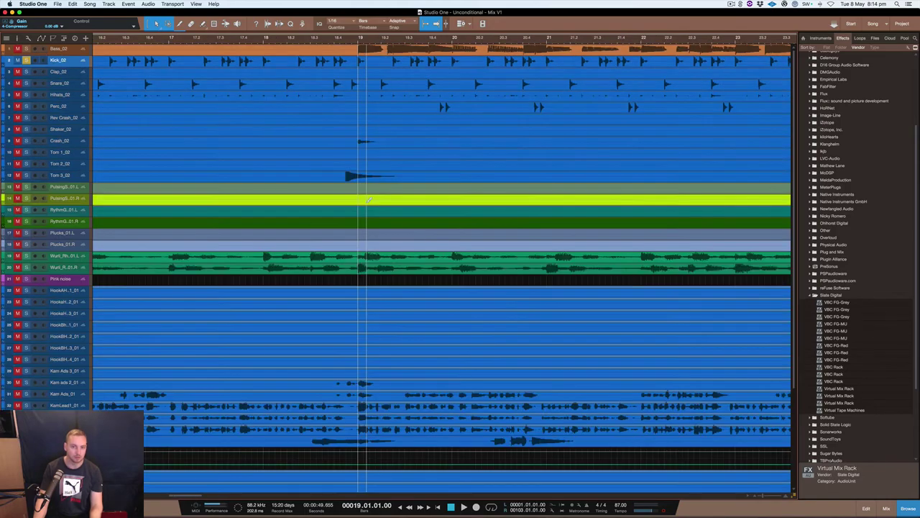
scroll(368, 200, down, 3)
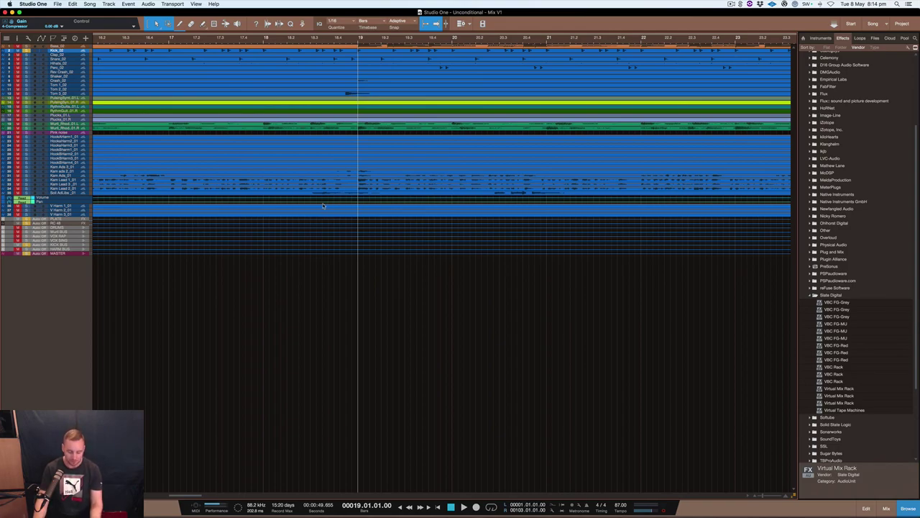
key(F3)
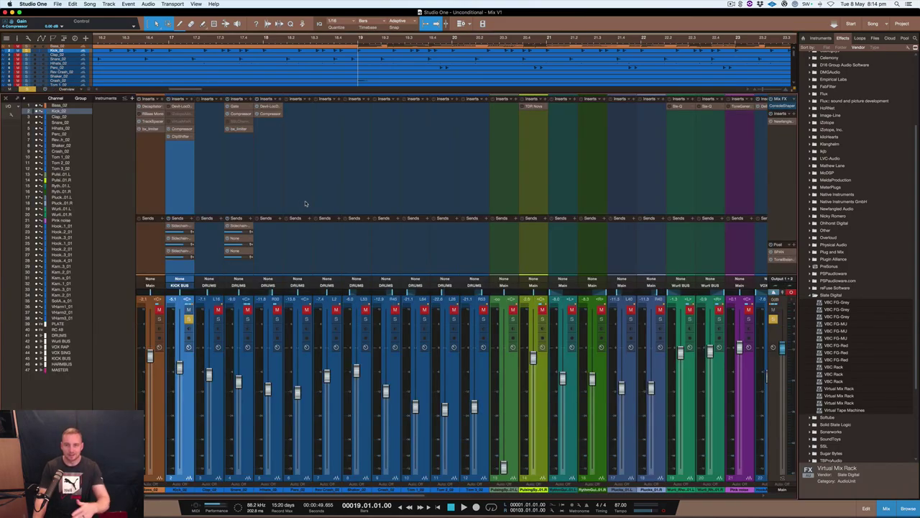